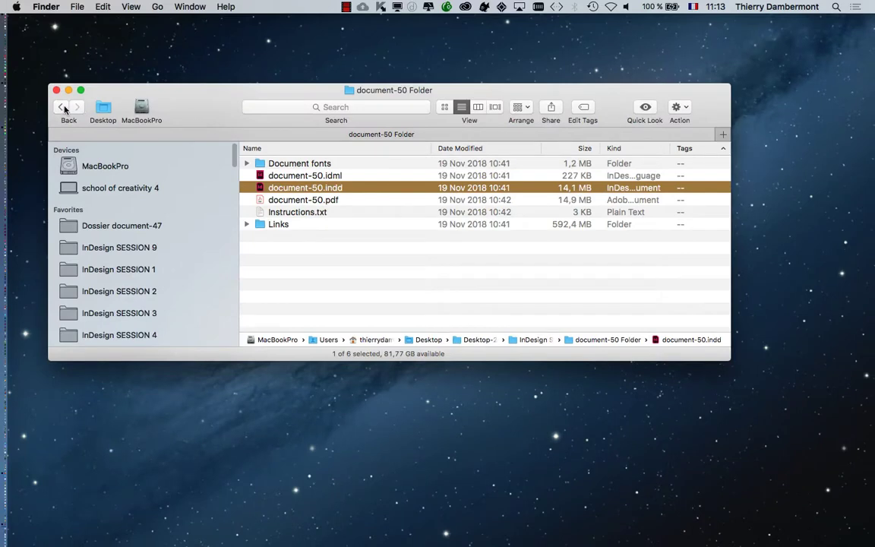
Examine the bit.ly/2DMjaFV download link in lien.rtf from the InDesign SESSION 9 folder, and close the file
{"action": "left_click", "coordinate": [61, 107]}
{"action": "double_click", "coordinate": [296, 188]}
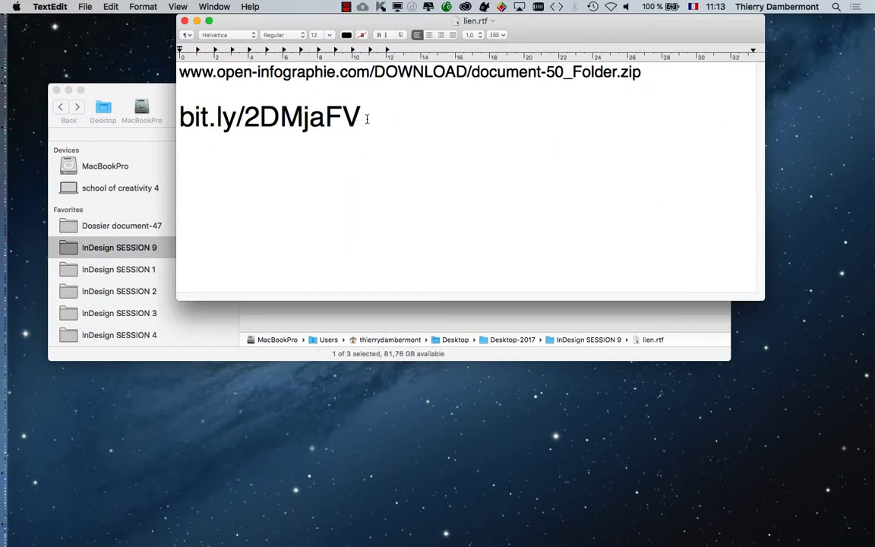
{"action": "left_click_drag", "start_coordinate": [366, 119], "coordinate": [176, 118]}
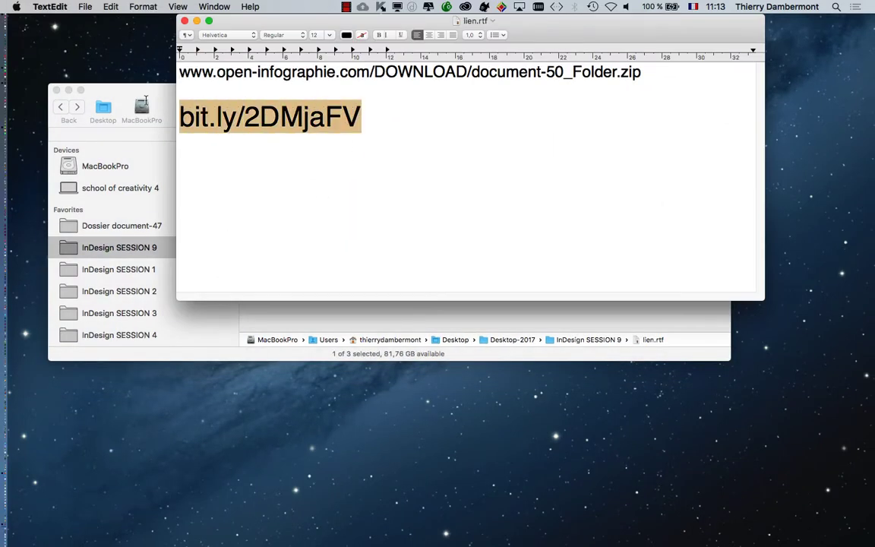
{"action": "left_click_drag", "start_coordinate": [233, 23], "coordinate": [310, 216]}
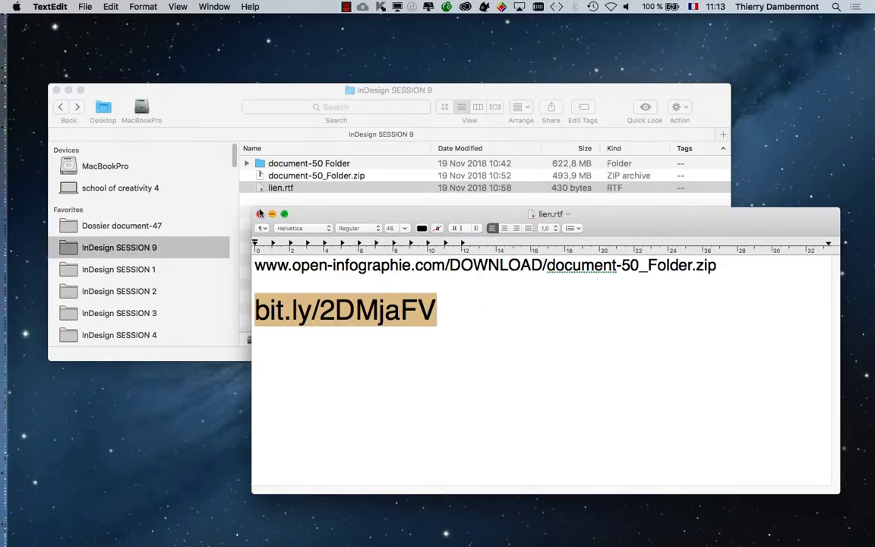
{"action": "left_click", "coordinate": [259, 213]}
Open the document-50 Folder and reposition its window on the desktop
{"action": "left_click", "coordinate": [380, 187]}
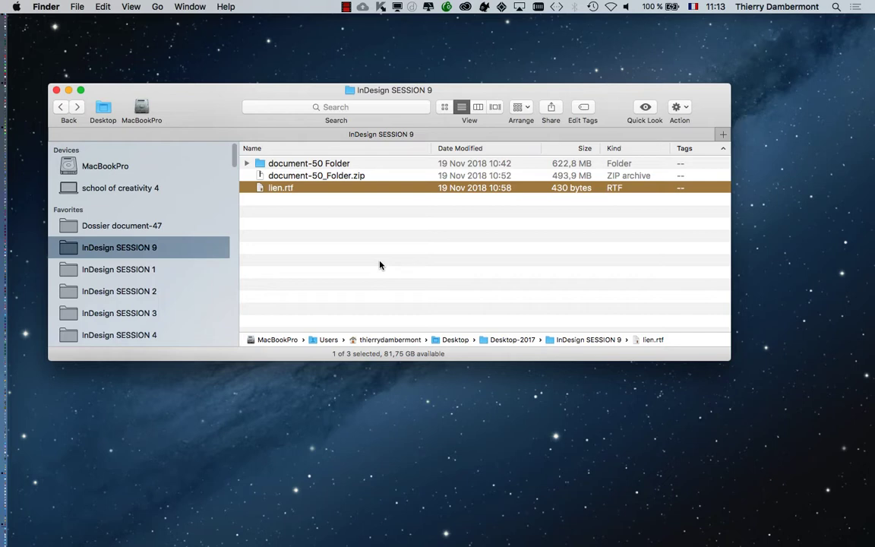
{"action": "left_click", "coordinate": [371, 240]}
{"action": "double_click", "coordinate": [316, 164]}
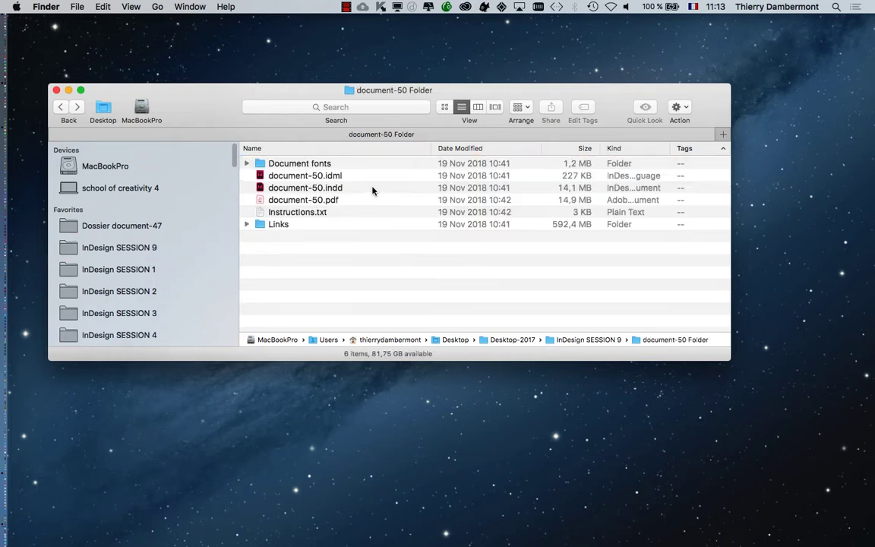
{"action": "left_click_drag", "start_coordinate": [434, 95], "coordinate": [469, 108]}
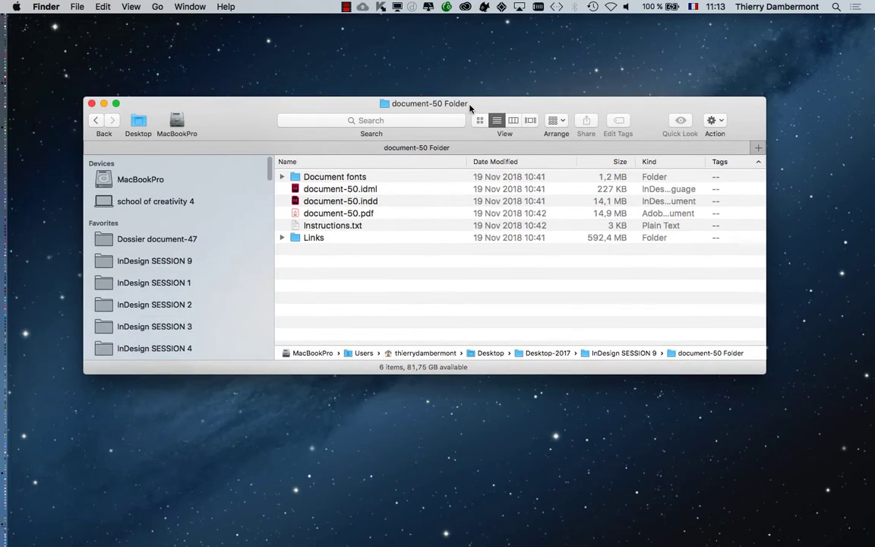
Select document-50.indd, document-50.idml, document-50.pdf and Instructions.txt one after another to examine the packaged files
{"action": "left_click", "coordinate": [386, 202]}
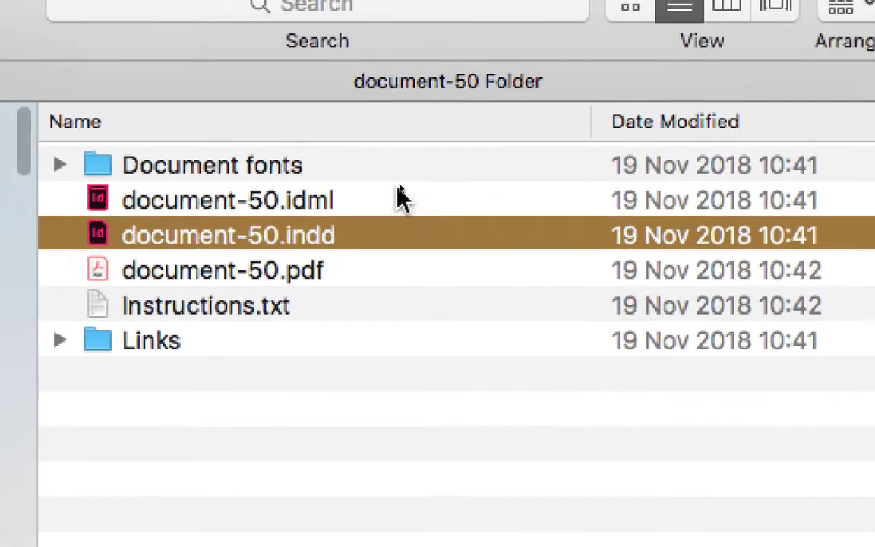
{"action": "left_click", "coordinate": [372, 163]}
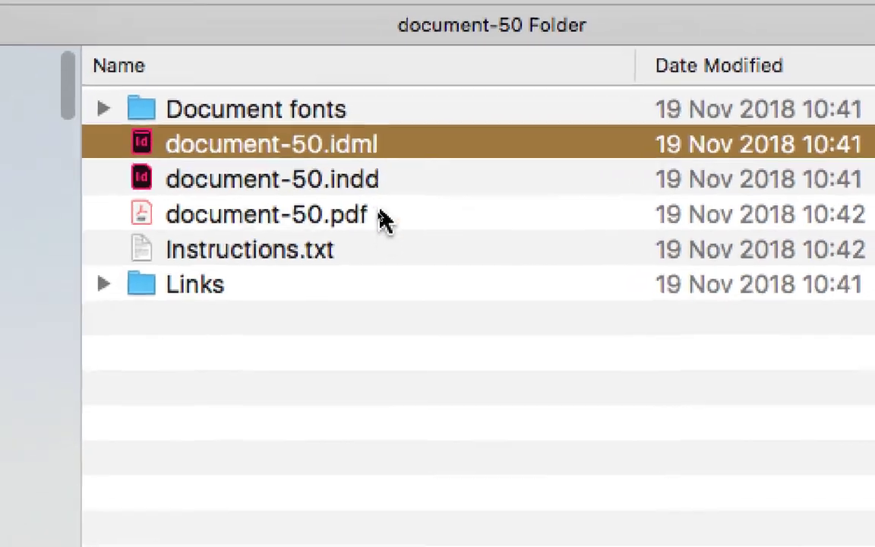
{"action": "left_click", "coordinate": [359, 271]}
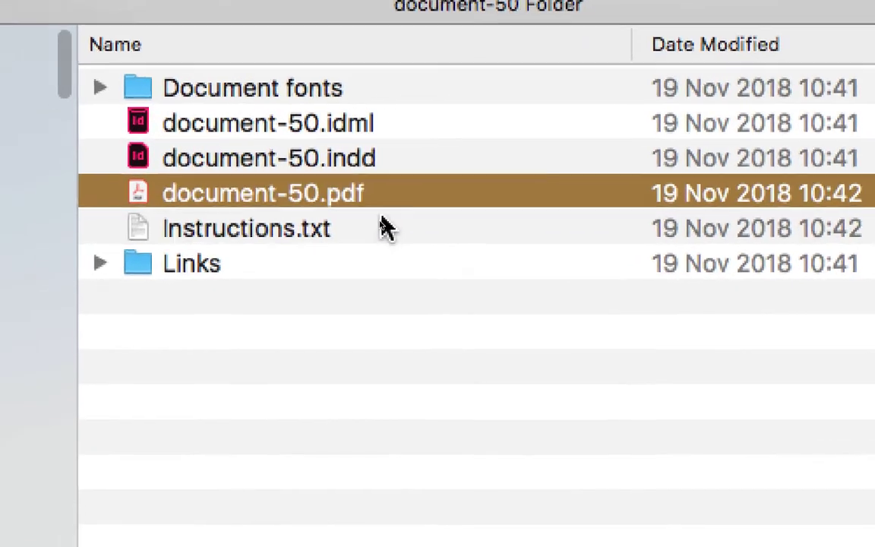
{"action": "left_click", "coordinate": [383, 240]}
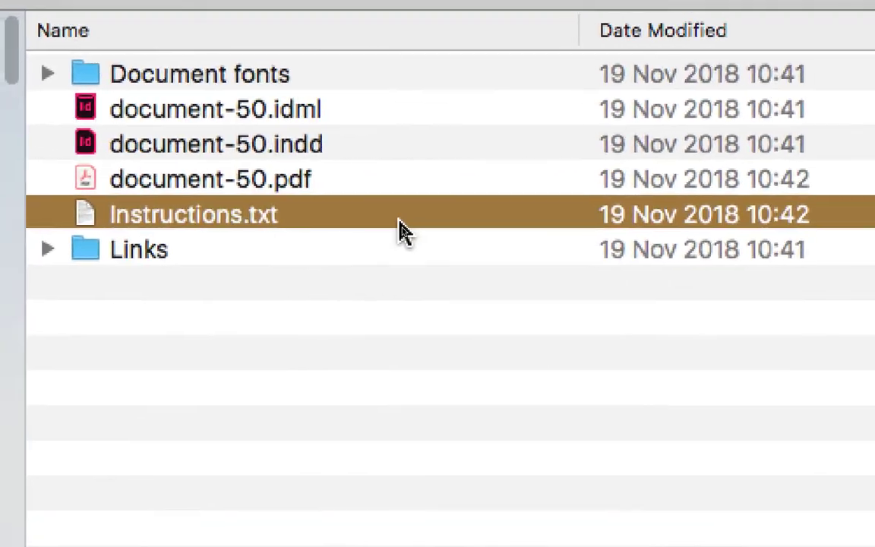
Expand the Document fonts folder to examine the packaged fonts, and collapse it again
{"action": "left_click", "coordinate": [73, 73]}
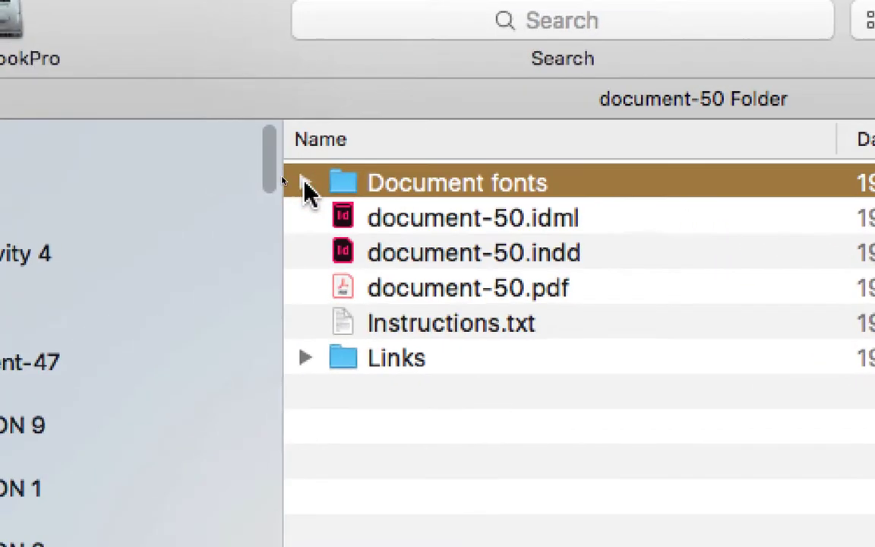
{"action": "left_click", "coordinate": [305, 185]}
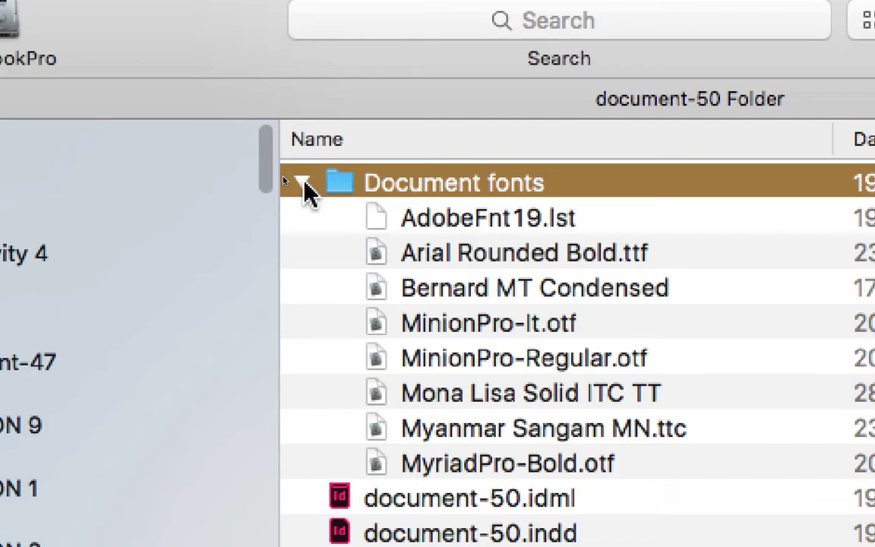
{"action": "left_click", "coordinate": [302, 183]}
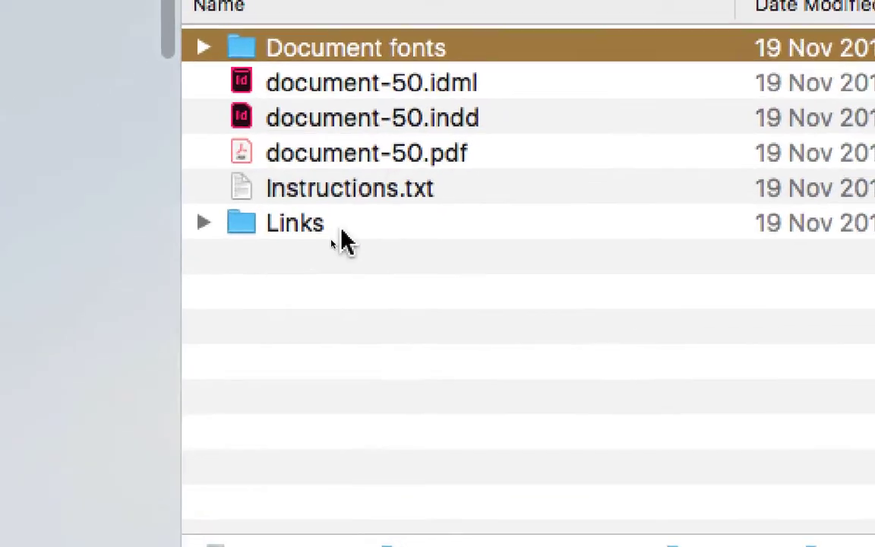
Expand the Links folder and enlarge the window and its Name column to fit the long image file names
{"action": "left_click", "coordinate": [341, 233]}
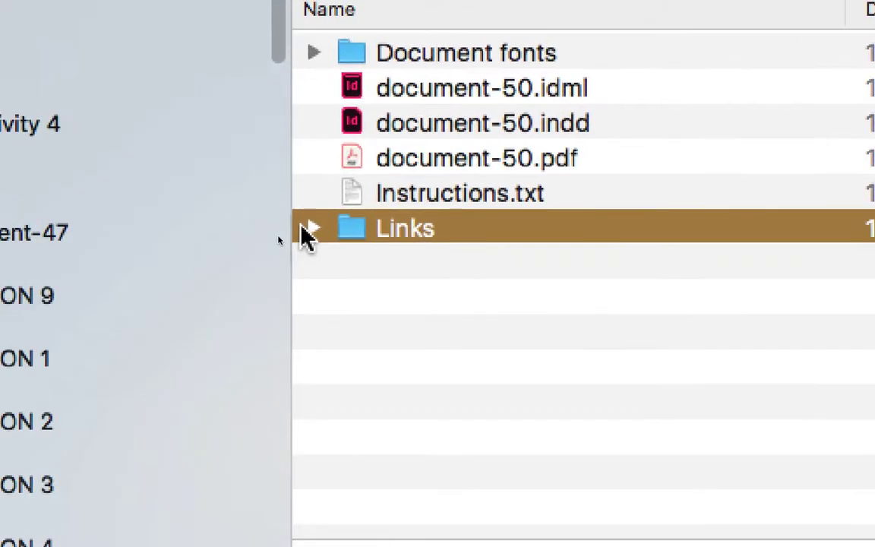
{"action": "left_click", "coordinate": [203, 222]}
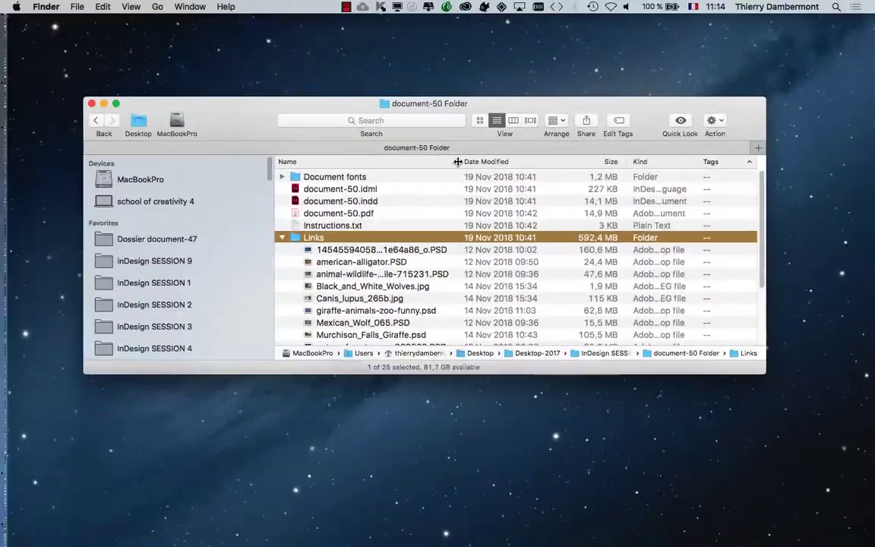
{"action": "left_click_drag", "start_coordinate": [450, 100], "coordinate": [406, 43]}
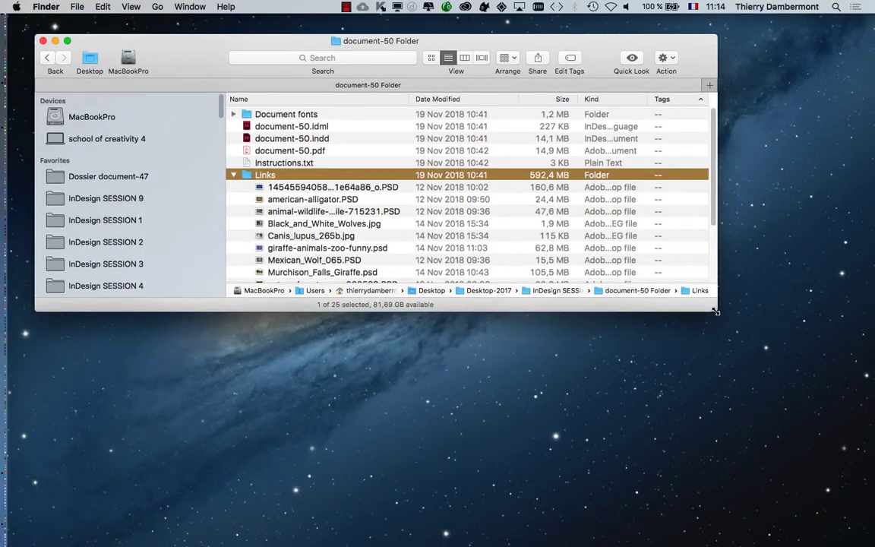
{"action": "left_click_drag", "start_coordinate": [715, 308], "coordinate": [844, 508]}
{"action": "left_click_drag", "start_coordinate": [546, 98], "coordinate": [792, 128]}
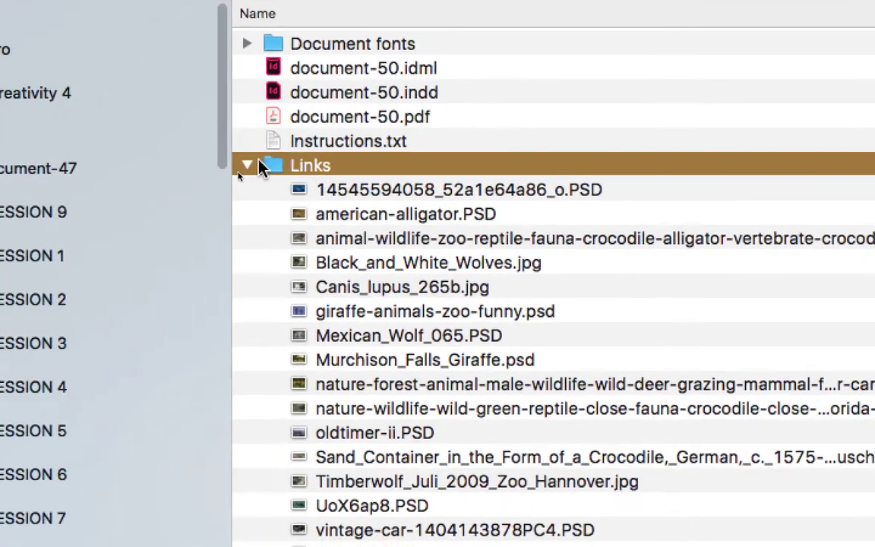
Examine the linked images with very long file names in the Links folder, selecting the crocodile, deer and sand container files
{"action": "left_click", "coordinate": [165, 216]}
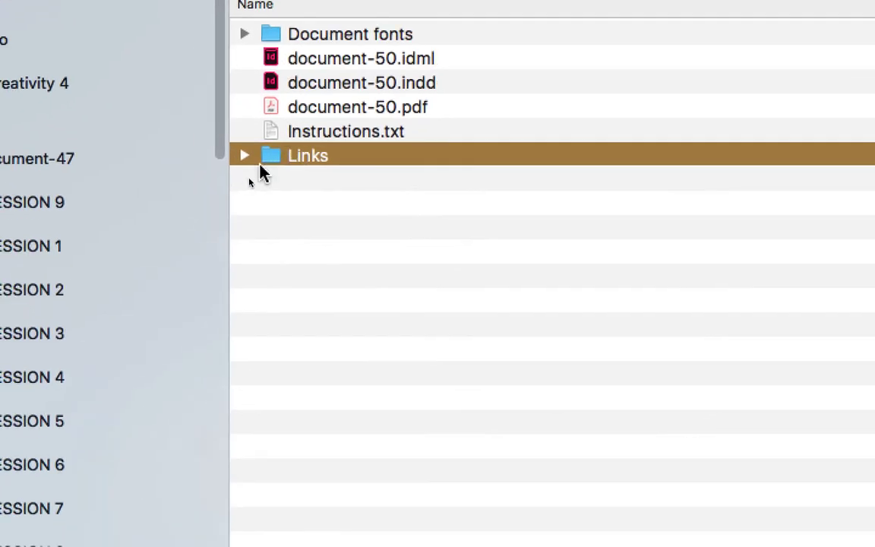
{"action": "left_click", "coordinate": [228, 221]}
{"action": "left_click", "coordinate": [653, 239]}
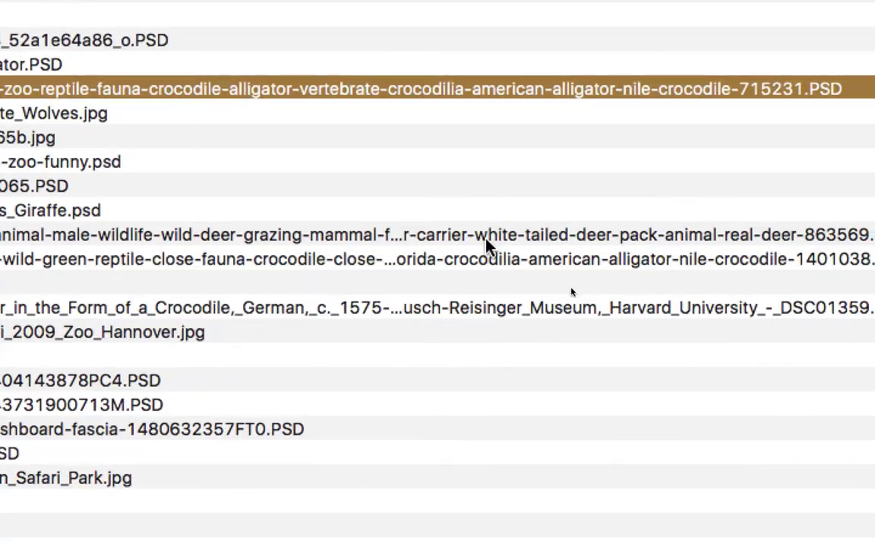
{"action": "left_click", "coordinate": [493, 258]}
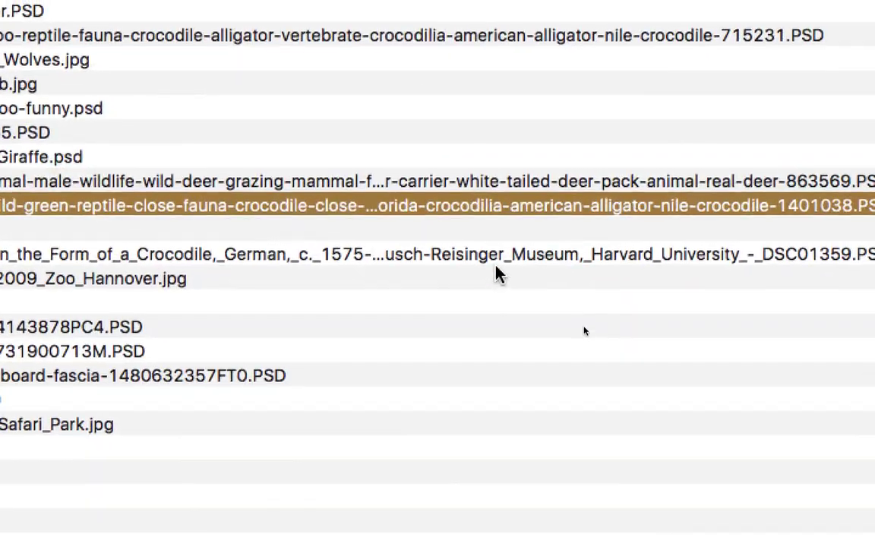
{"action": "left_click", "coordinate": [581, 308]}
{"action": "key", "text": "Up"}
{"action": "key", "text": "Up"}
{"action": "key", "text": "Up"}
{"action": "key", "text": "Up"}
{"action": "key", "text": "Up"}
{"action": "key", "text": "Up"}
{"action": "key", "text": "Up"}
{"action": "key", "text": "Up"}
{"action": "key", "text": "Up"}
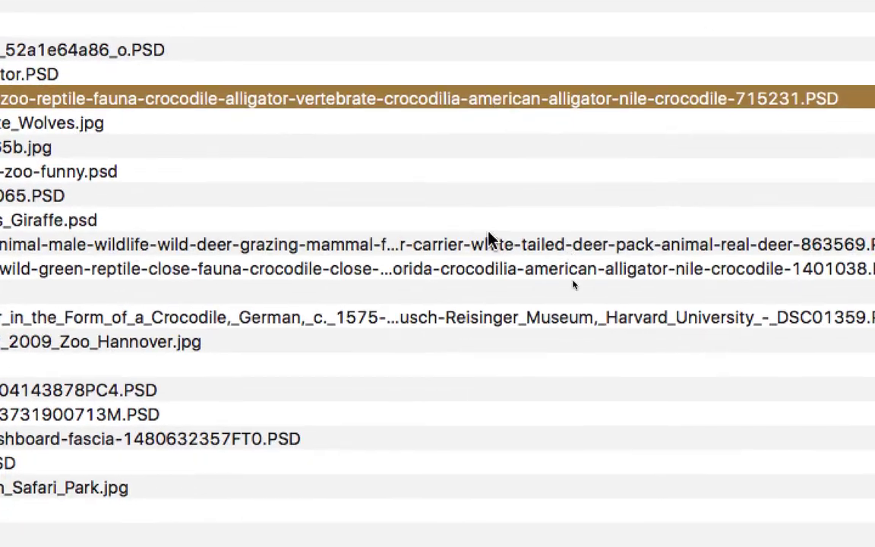
{"action": "left_click", "coordinate": [490, 241]}
{"action": "left_click", "coordinate": [488, 267]}
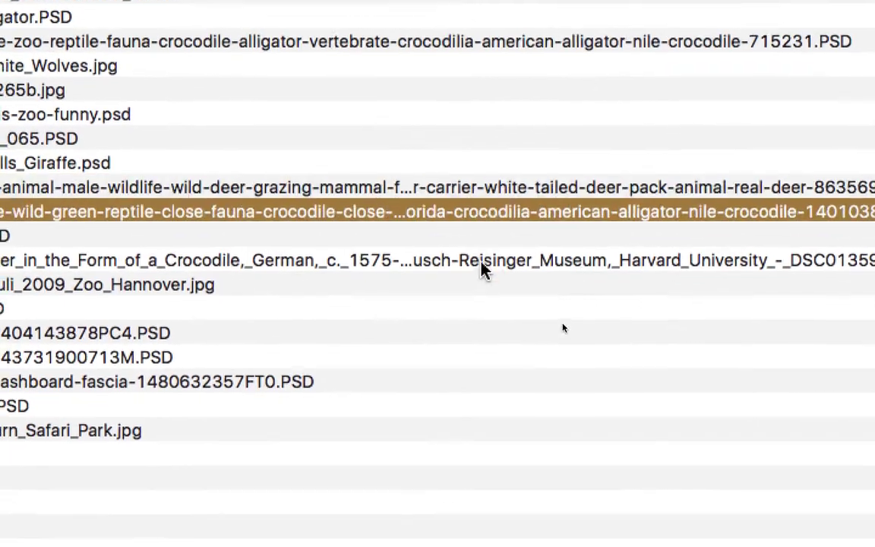
{"action": "left_click", "coordinate": [486, 319]}
{"action": "left_click", "coordinate": [478, 273]}
{"action": "left_click", "coordinate": [484, 223]}
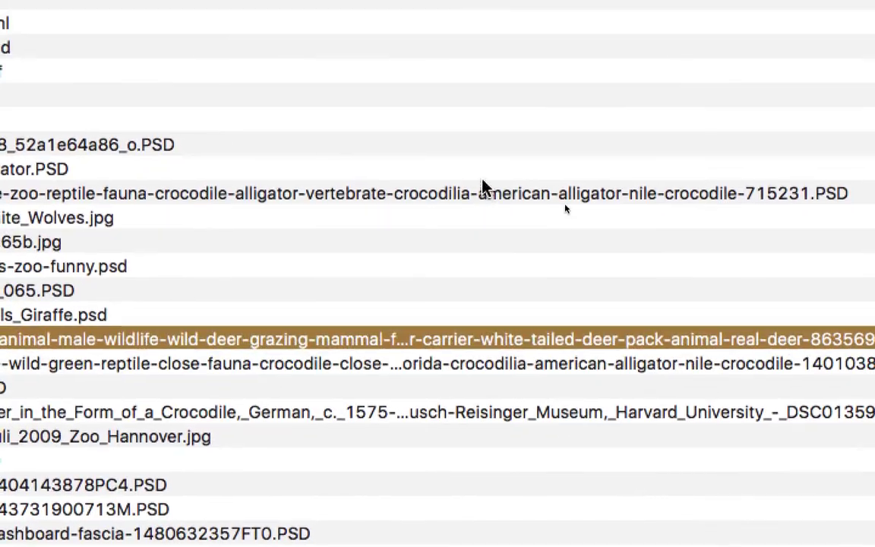
{"action": "left_click", "coordinate": [478, 72]}
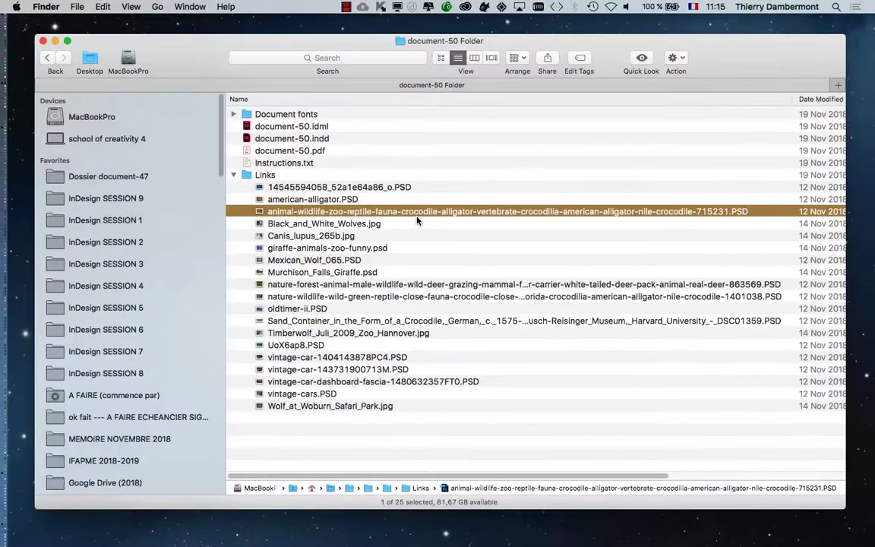
Check the long-named deer and crocodile images in the Links folder once more, and collapse the folder
{"action": "left_click", "coordinate": [698, 286]}
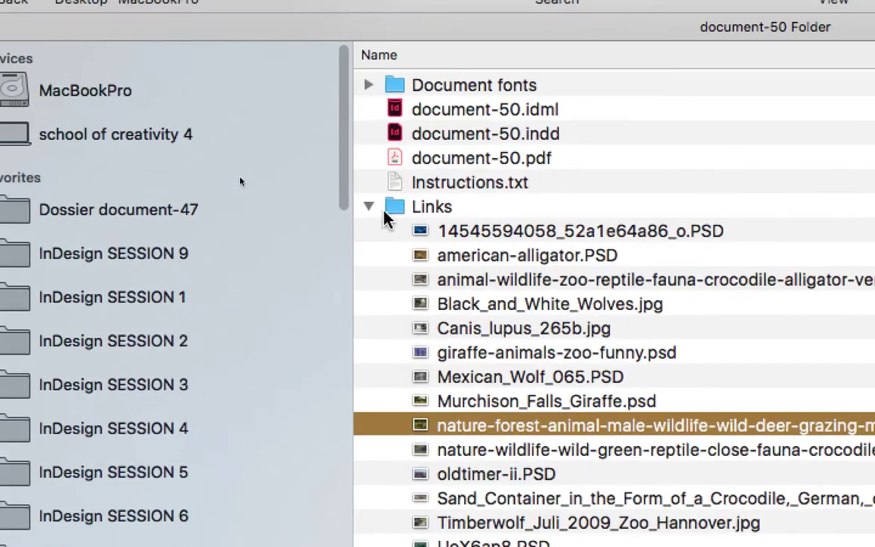
{"action": "left_click", "coordinate": [377, 209]}
{"action": "left_click", "coordinate": [378, 211]}
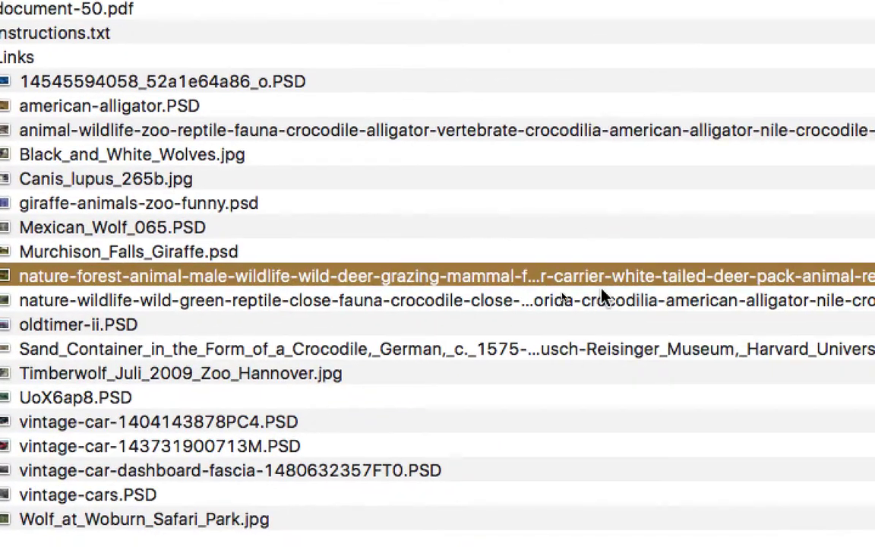
{"action": "left_click", "coordinate": [628, 303]}
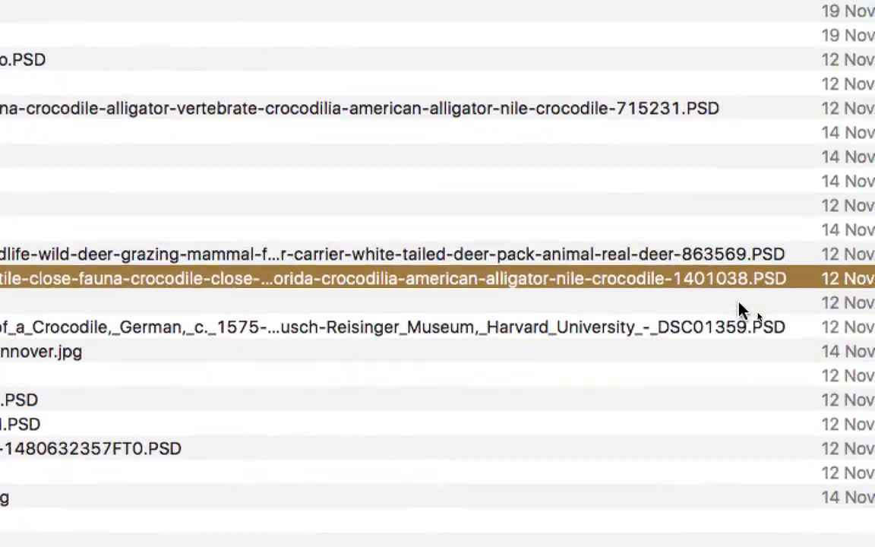
{"action": "left_click", "coordinate": [740, 315]}
{"action": "left_click", "coordinate": [639, 92]}
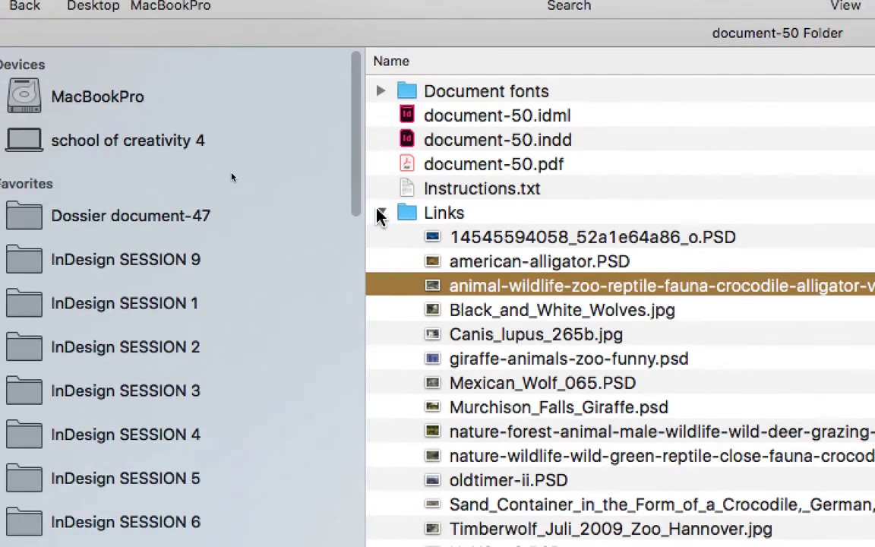
{"action": "left_click", "coordinate": [306, 164]}
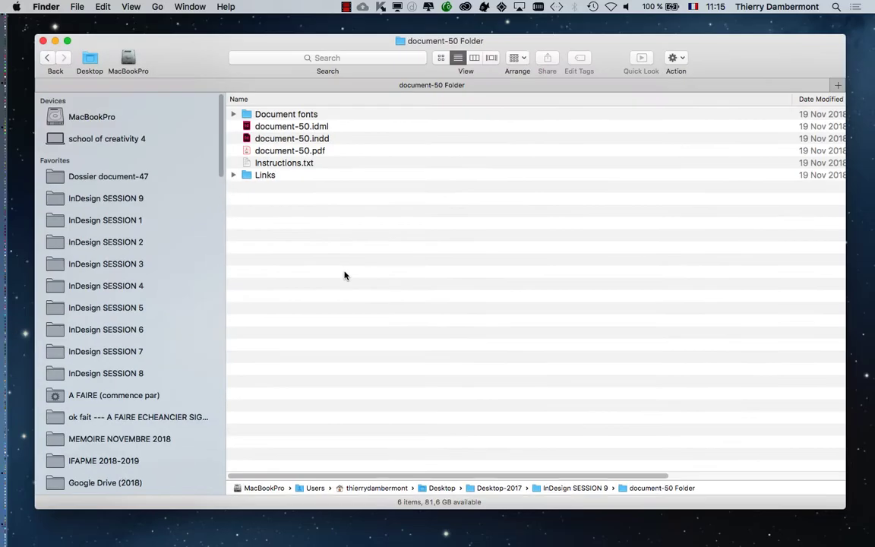
Resize the document-50 Folder window to a shorter height and reposition it centrally on the desktop
{"action": "left_click_drag", "start_coordinate": [835, 503], "coordinate": [835, 328]}
{"action": "left_click_drag", "start_coordinate": [745, 55], "coordinate": [742, 118]}
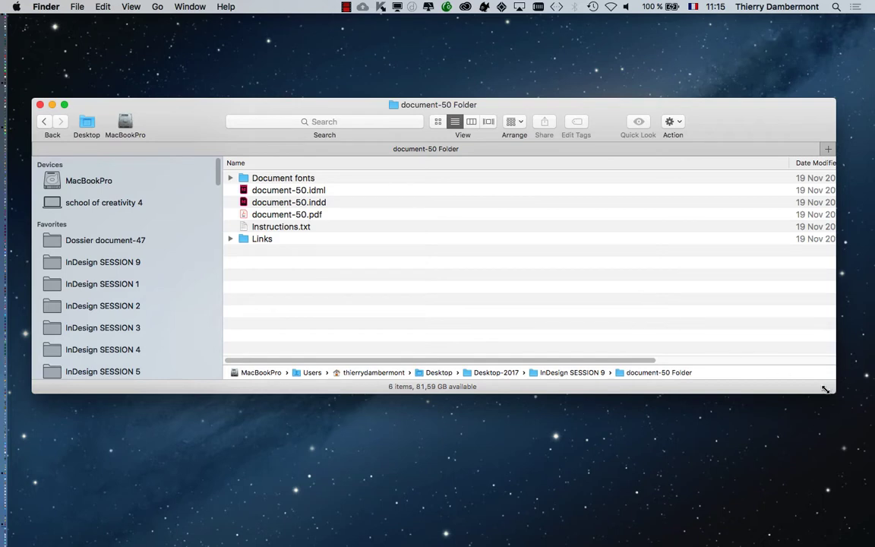
{"action": "left_click_drag", "start_coordinate": [832, 391], "coordinate": [528, 391]}
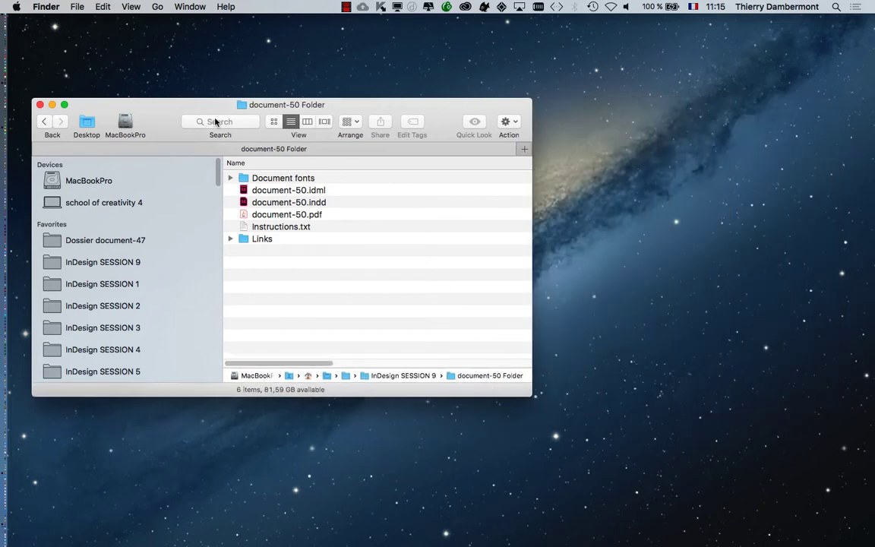
{"action": "left_click_drag", "start_coordinate": [196, 108], "coordinate": [296, 91]}
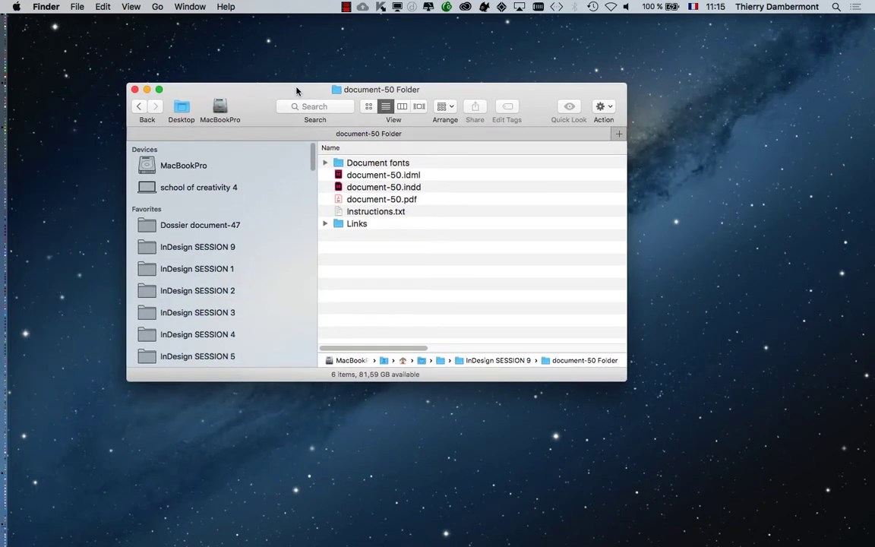
{"action": "left_click_drag", "start_coordinate": [626, 379], "coordinate": [871, 368]}
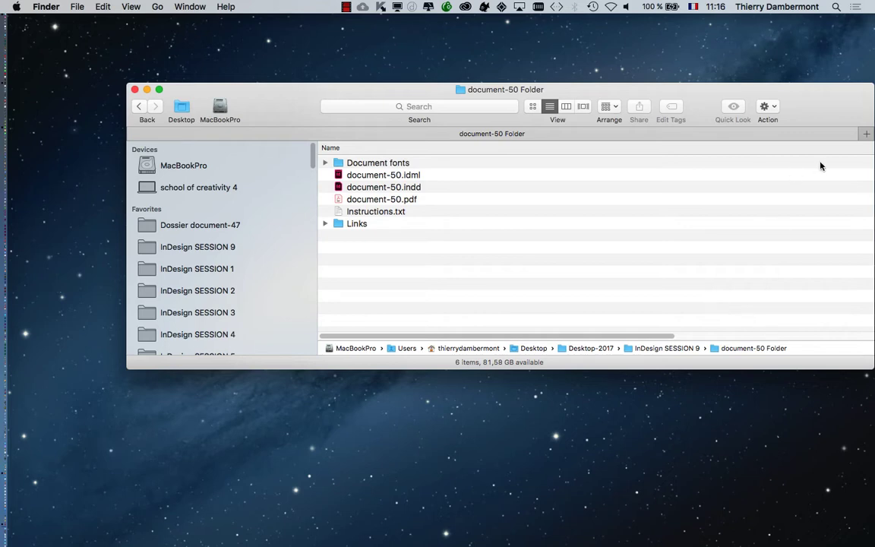
{"action": "left_click_drag", "start_coordinate": [818, 124], "coordinate": [761, 136]}
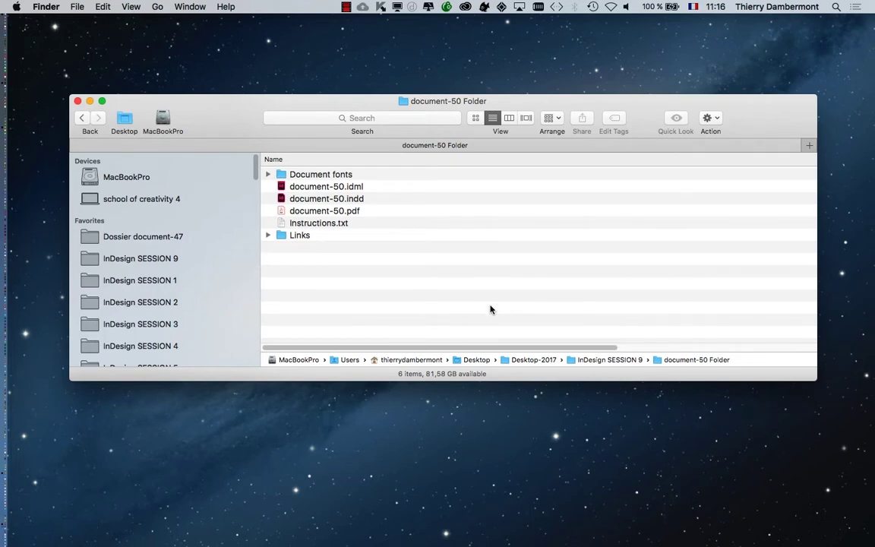
Open the document-50.indd file from the document-50 Folder in InDesign
{"action": "left_click", "coordinate": [393, 199]}
{"action": "key", "text": "alt"}
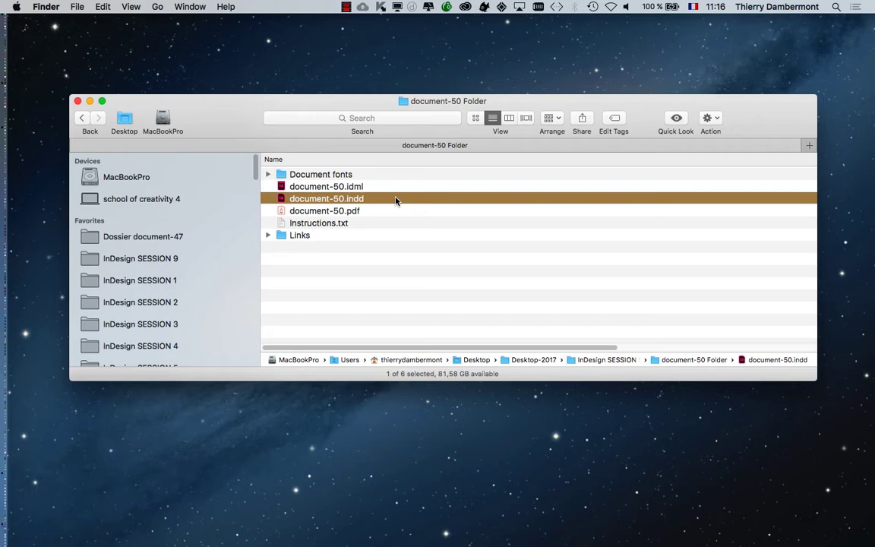
{"action": "key", "text": "alt"}
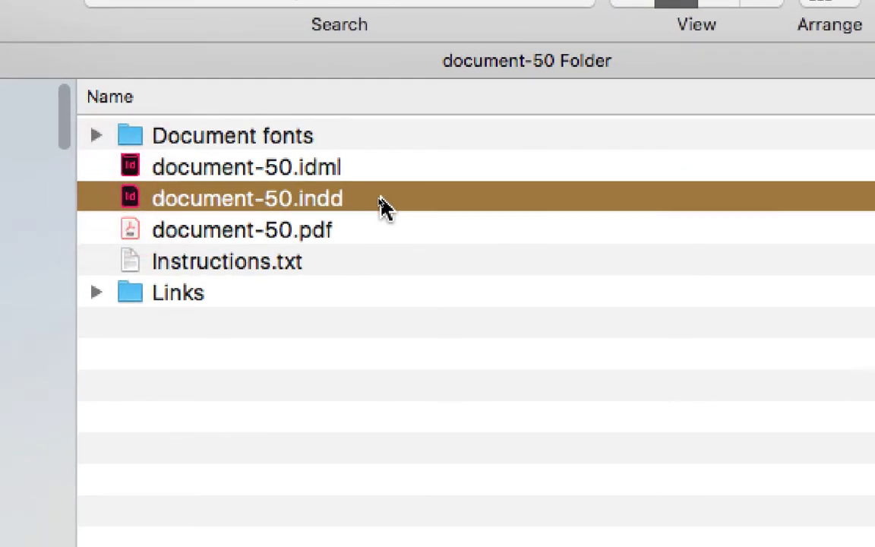
{"action": "double_click", "coordinate": [383, 203]}
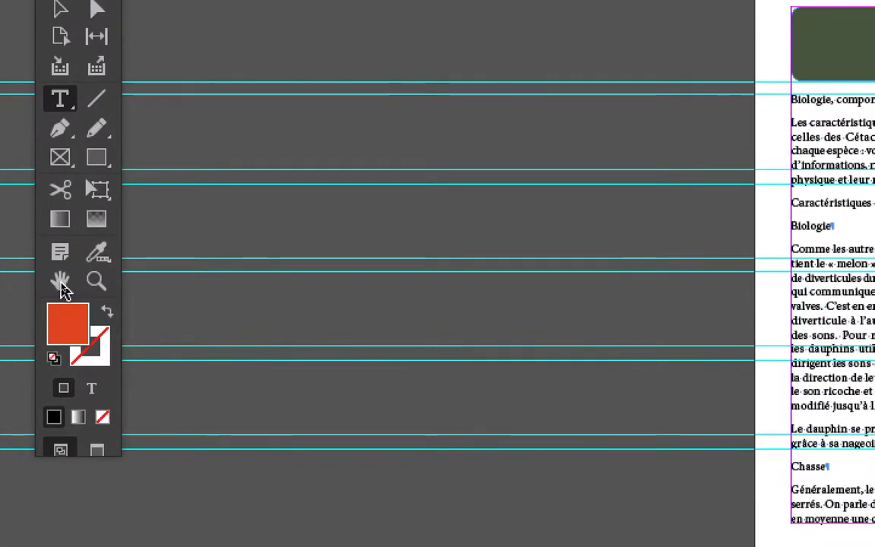
View the dolphin spread on pages 18–19 at 50% with the Hand tool, and return to the Selection tool
{"action": "left_click", "coordinate": [61, 283]}
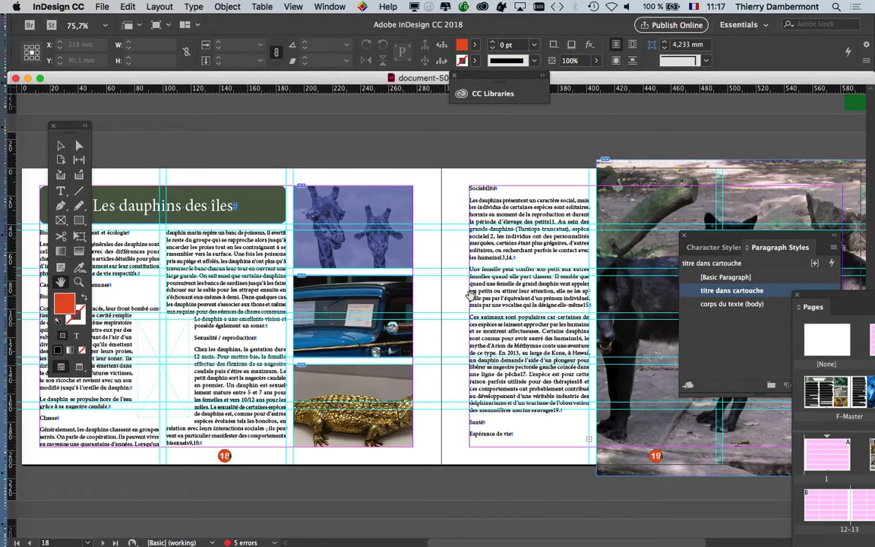
{"action": "key", "text": "super+minus"}
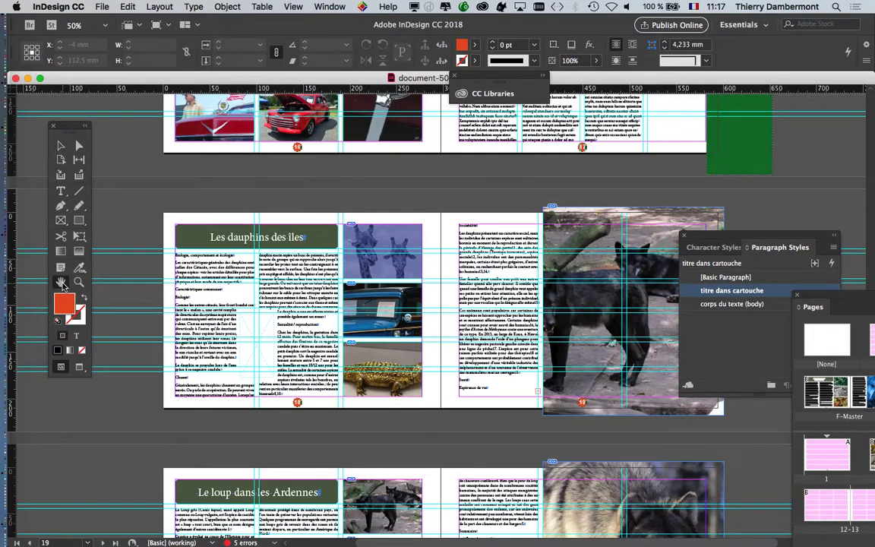
{"action": "left_click", "coordinate": [63, 282]}
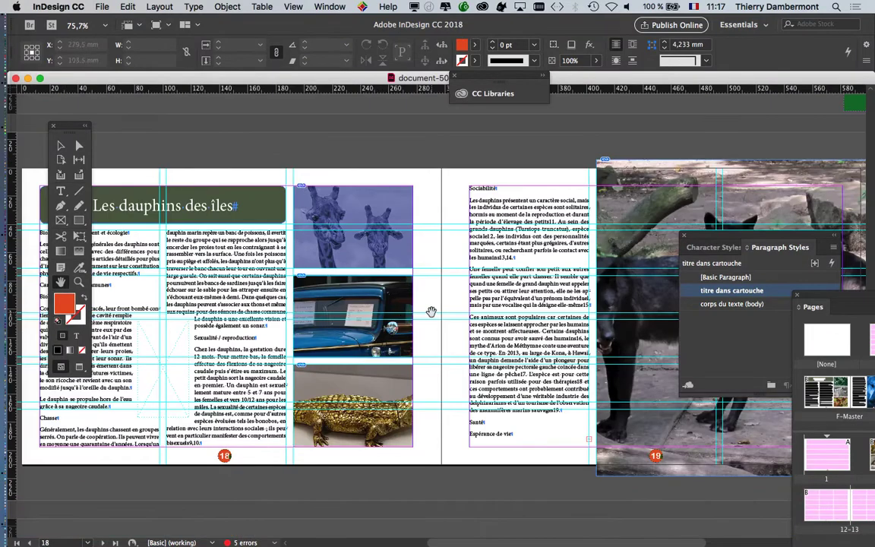
{"action": "left_click_drag", "start_coordinate": [445, 306], "coordinate": [430, 311]}
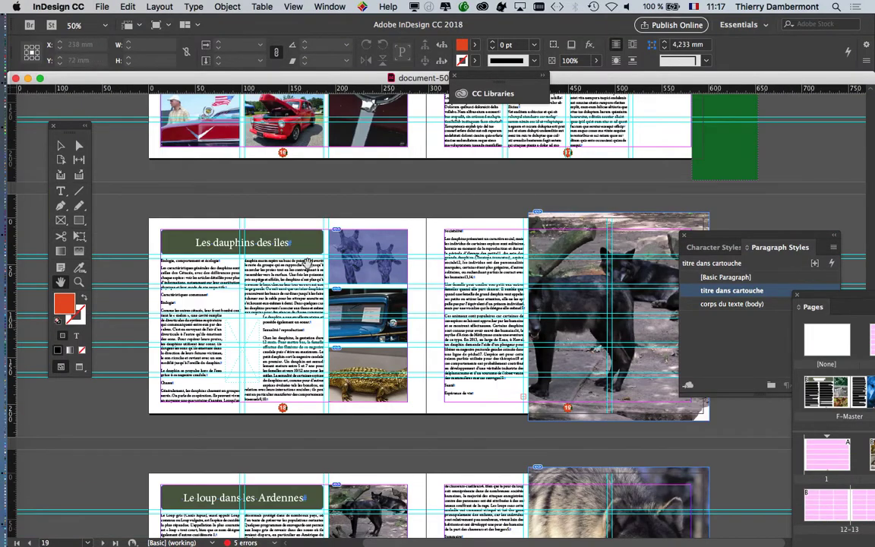
{"action": "left_click", "coordinate": [61, 146]}
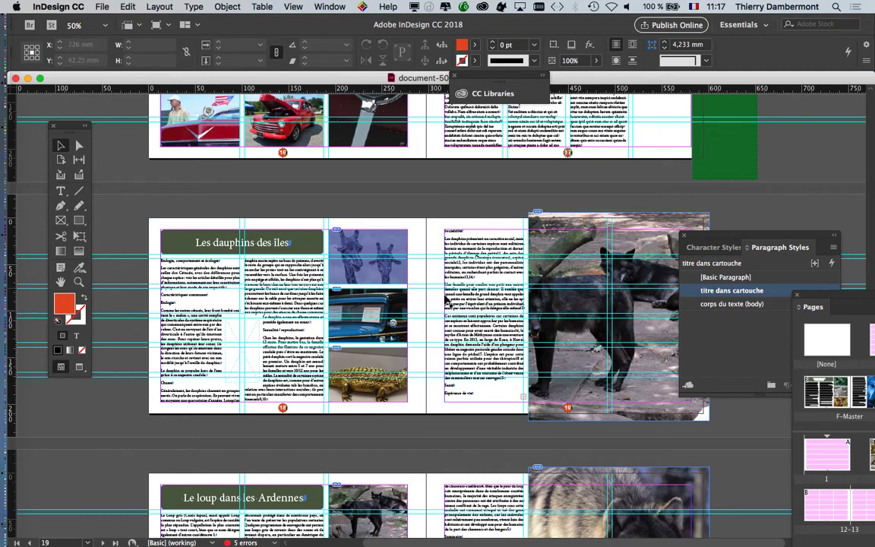
{"action": "key", "text": "super+alt+2"}
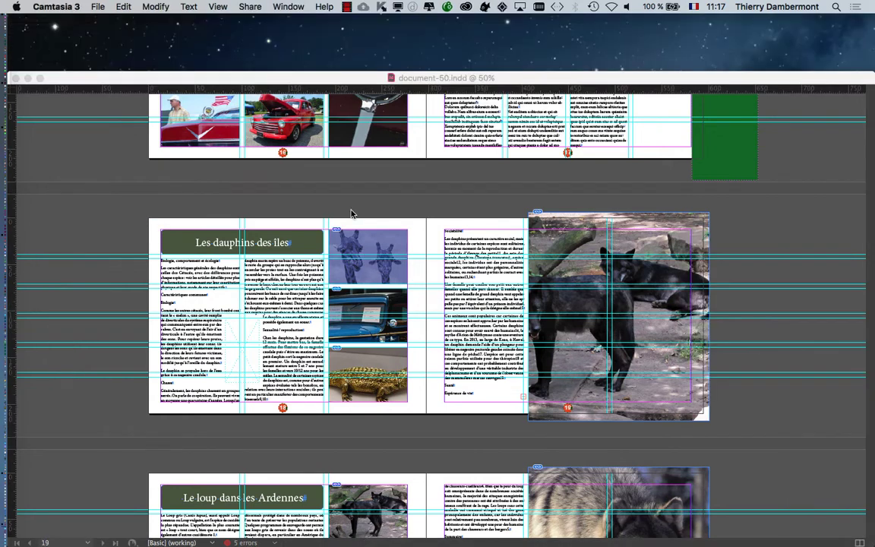
{"action": "left_click", "coordinate": [319, 79]}
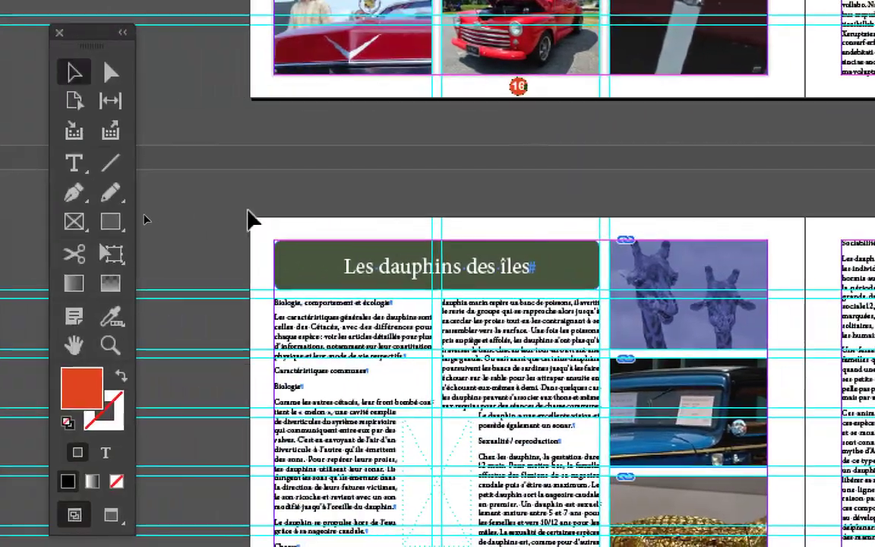
Zoom in on the blue giraffe image on page 18 with the Zoom tool
{"action": "key", "text": "z"}
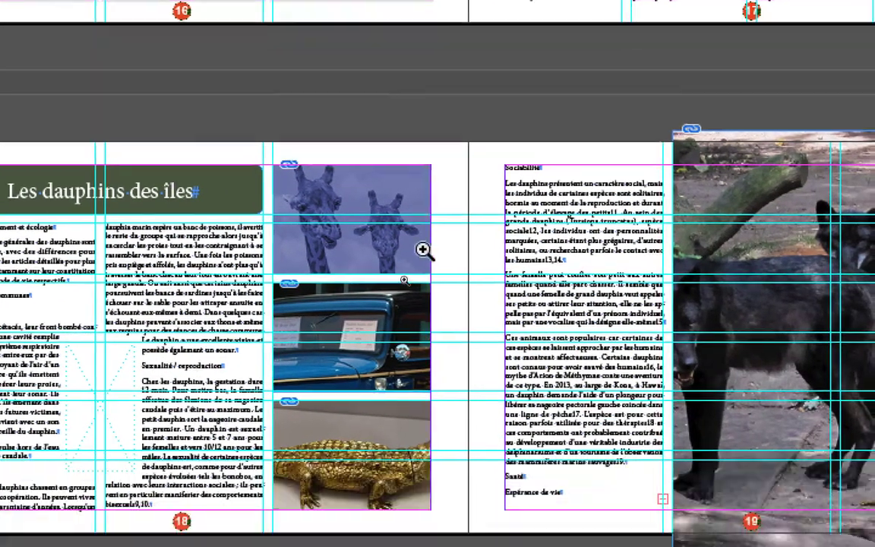
{"action": "left_click", "coordinate": [427, 268]}
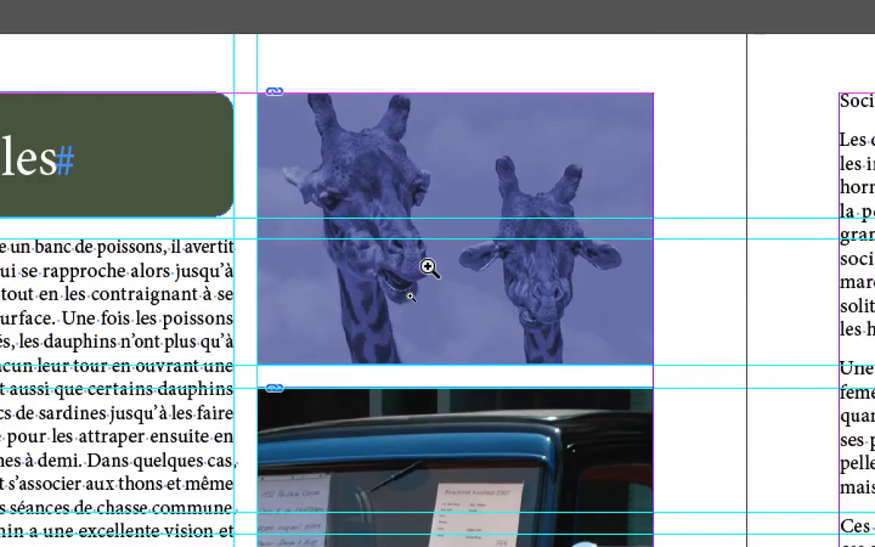
{"action": "key", "text": "h"}
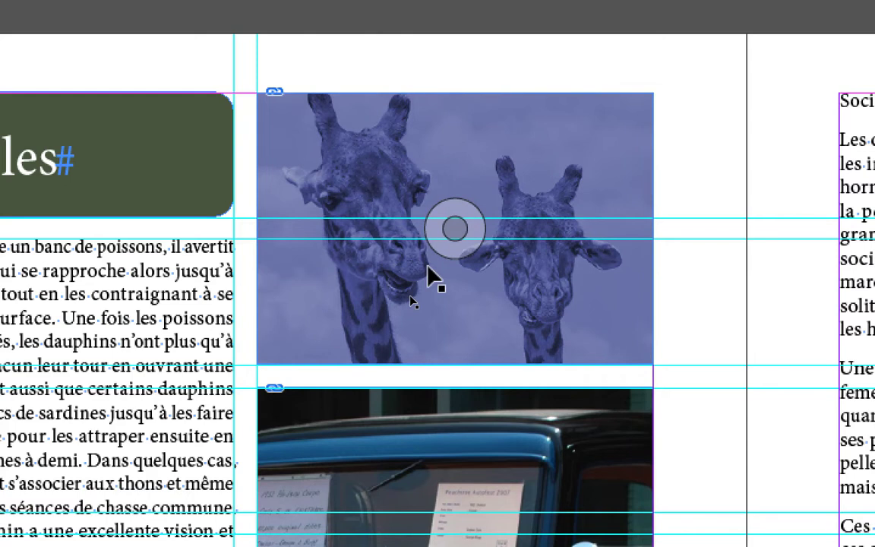
Zoom out to an overview of several spreads, and zoom in on the pink placeholder frames of page 12 to 100%
{"action": "key", "text": "z"}
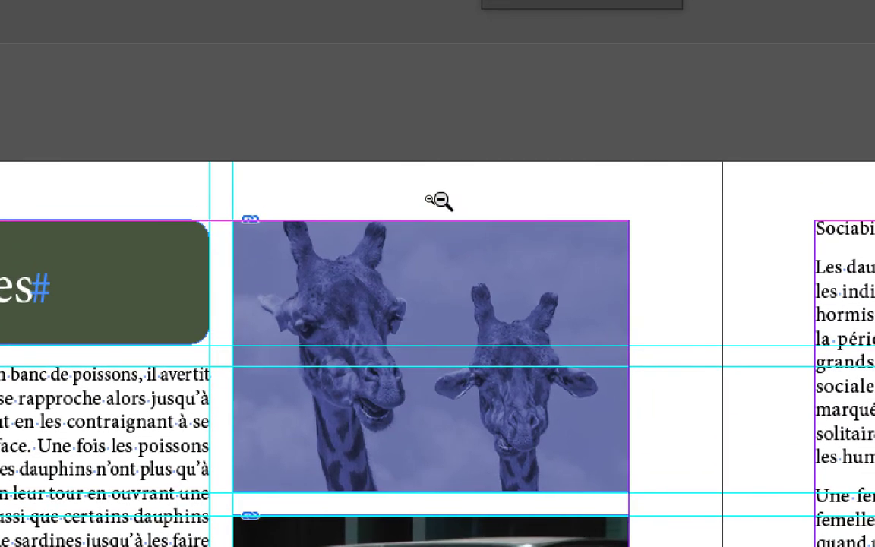
{"action": "left_click", "coordinate": [439, 202], "text": "alt"}
{"action": "left_click", "coordinate": [439, 201], "text": "alt"}
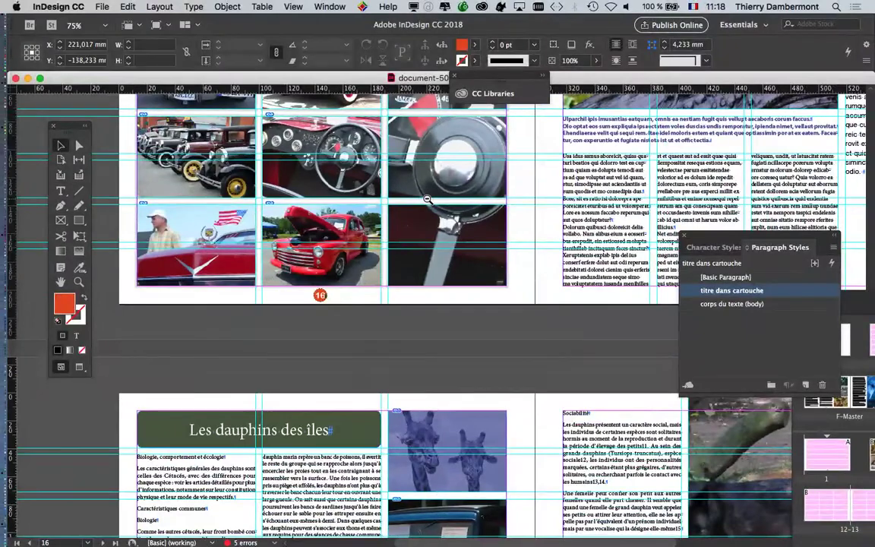
{"action": "left_click", "coordinate": [537, 430], "text": "alt"}
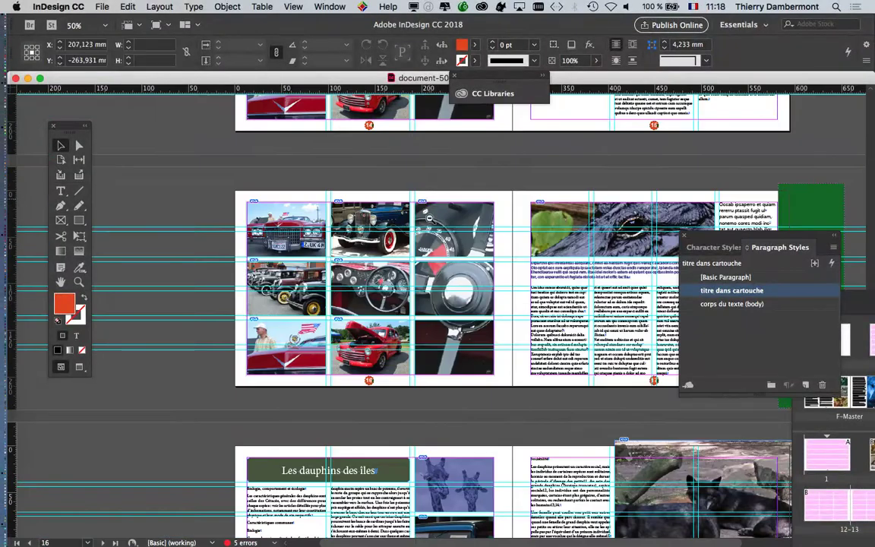
{"action": "left_click", "coordinate": [537, 430], "text": "alt"}
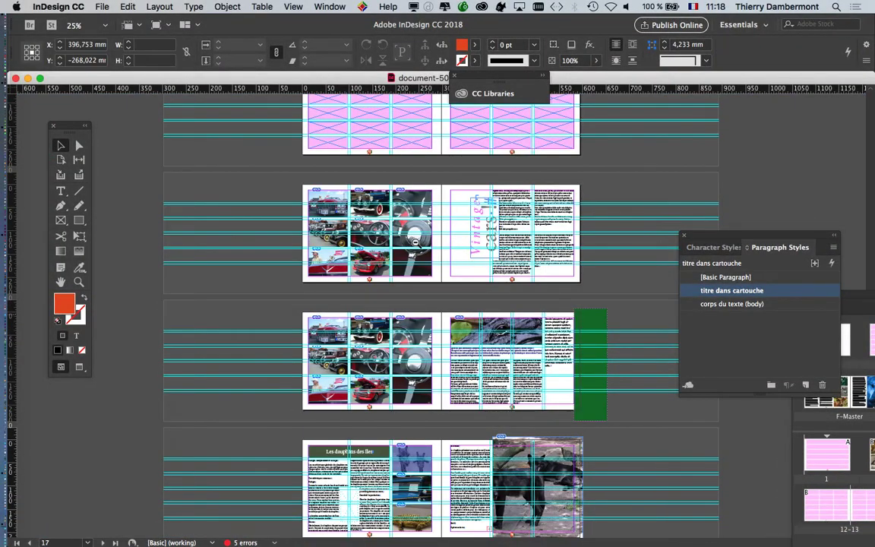
{"action": "left_click", "coordinate": [372, 219], "text": "alt"}
{"action": "left_click", "coordinate": [424, 239]}
{"action": "left_click", "coordinate": [430, 287]}
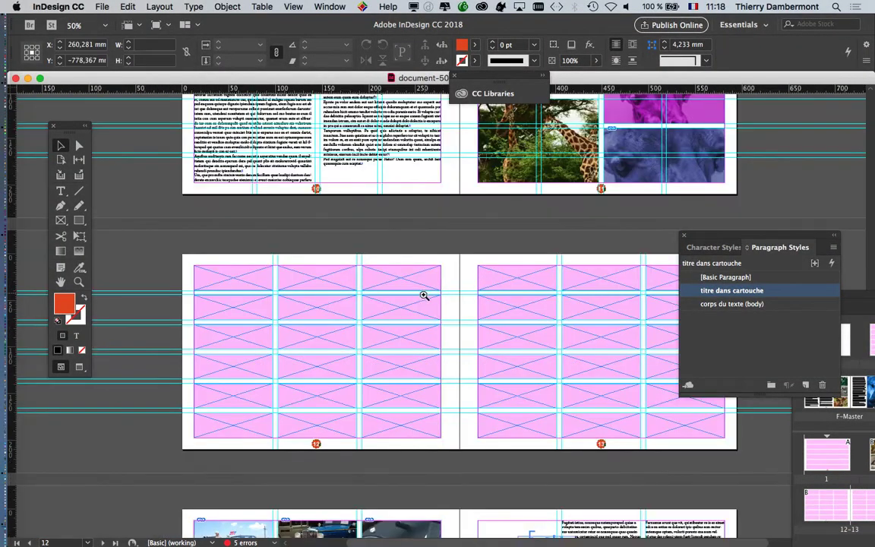
{"action": "left_click", "coordinate": [423, 297]}
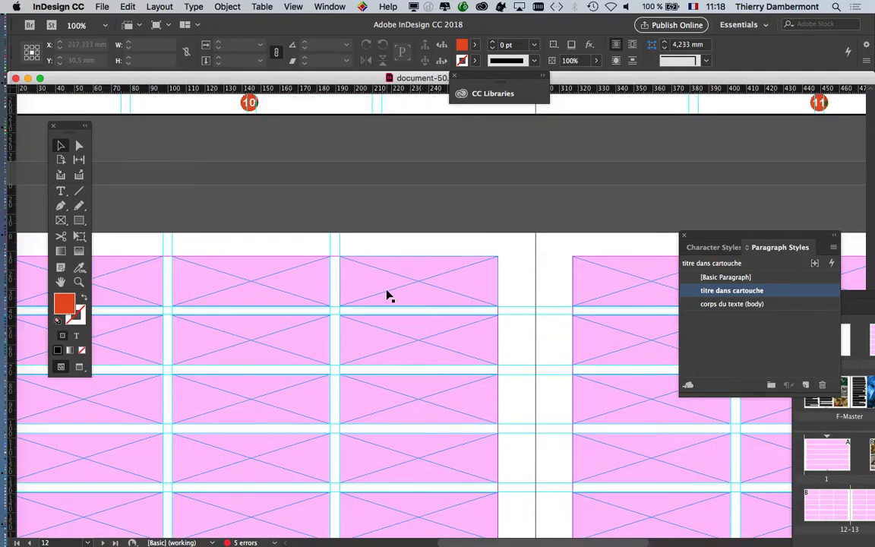
Zoom out and in on page 12's placeholder grid between 50% and 125%, ending at 100%
{"action": "scroll", "coordinate": [387, 295], "scroll_direction": "down", "scroll_amount": 3}
{"action": "scroll", "coordinate": [388, 294], "scroll_direction": "up", "scroll_amount": 1}
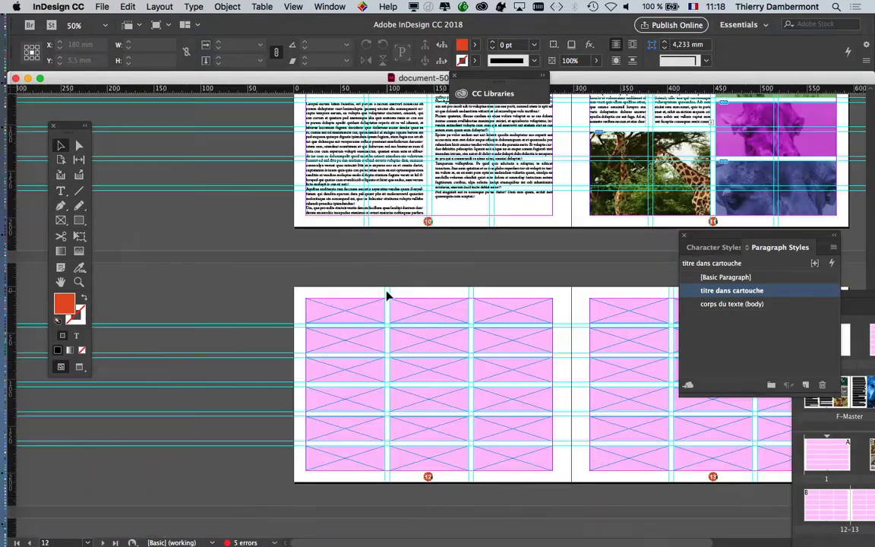
{"action": "scroll", "coordinate": [387, 294], "scroll_direction": "up", "scroll_amount": 3}
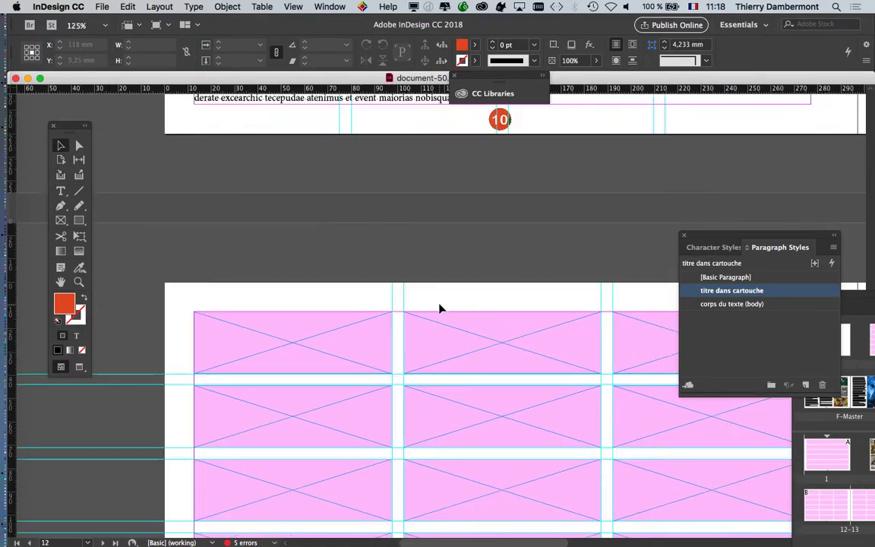
{"action": "scroll", "coordinate": [439, 309], "scroll_direction": "down", "scroll_amount": 1}
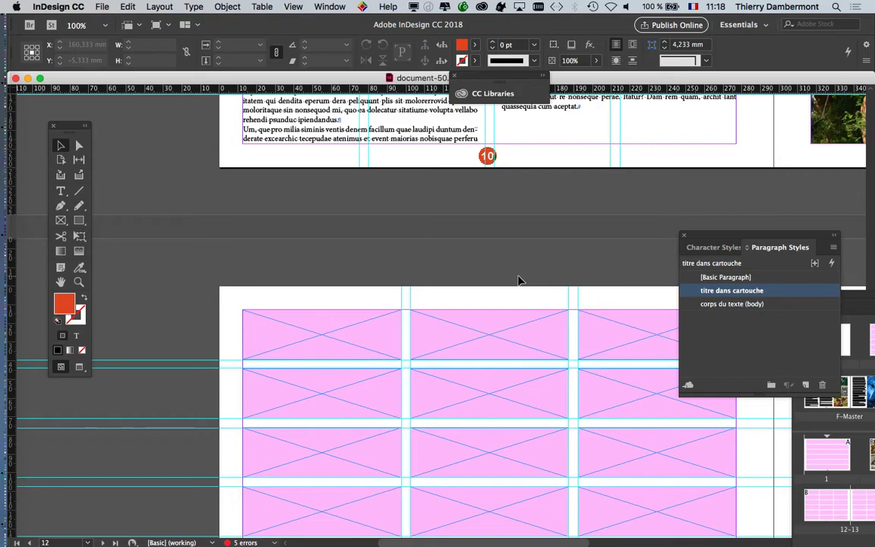
Pan between the African animals spread on pages 10–11 and the placeholder spread on pages 12–13, ending at 75% zoom
{"action": "scroll", "coordinate": [566, 269], "scroll_direction": "down", "scroll_amount": 10}
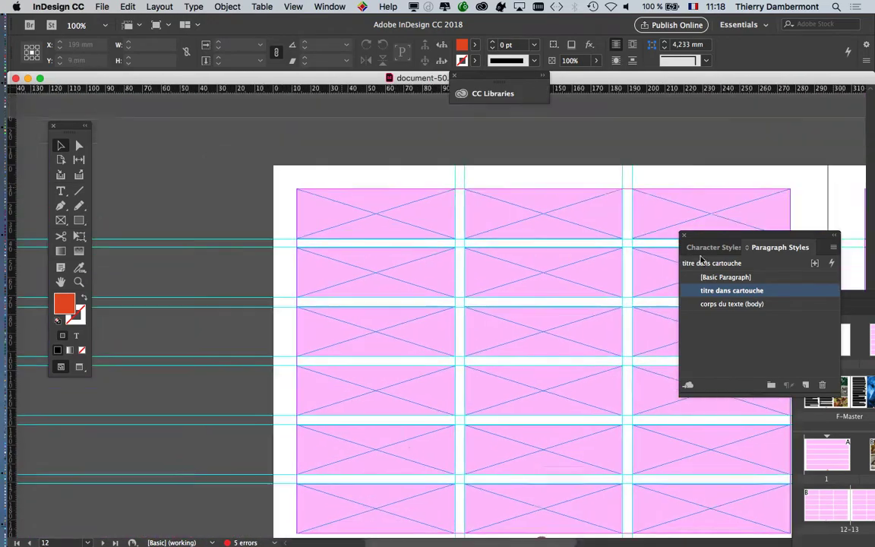
{"action": "scroll", "coordinate": [700, 259], "scroll_direction": "up", "scroll_amount": 10}
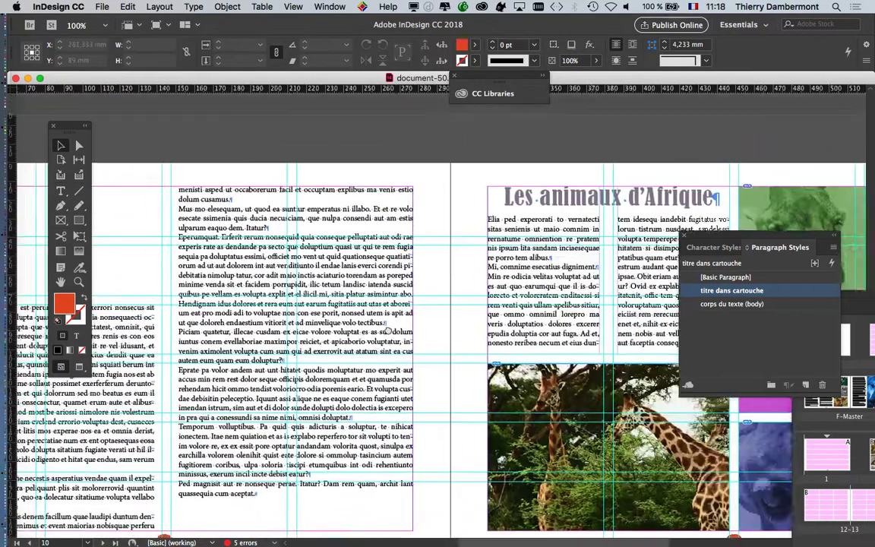
{"action": "scroll", "coordinate": [391, 283], "scroll_direction": "up", "scroll_amount": 5}
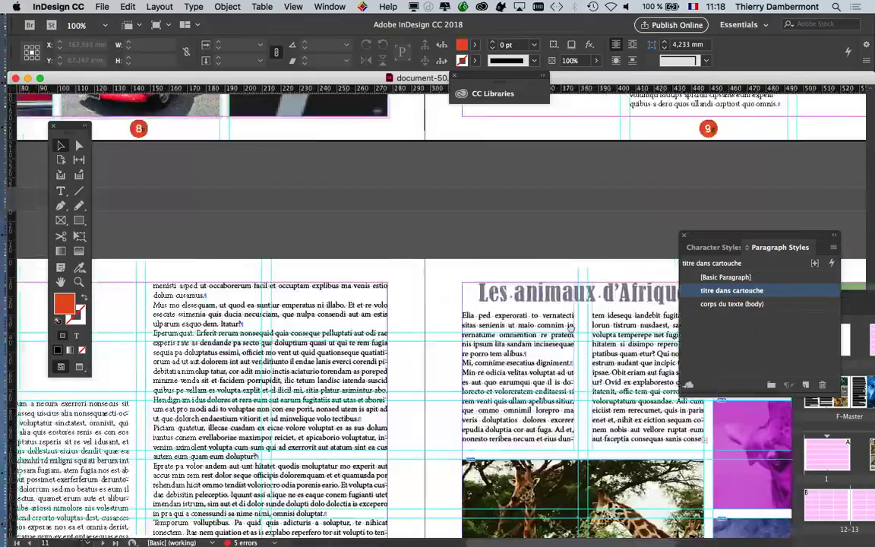
{"action": "scroll", "coordinate": [570, 327], "scroll_direction": "down", "scroll_amount": 5}
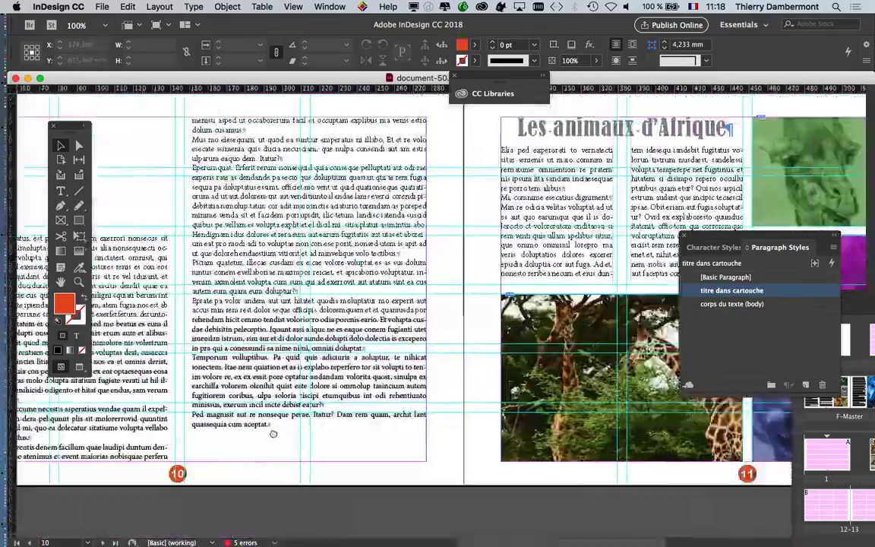
{"action": "scroll", "coordinate": [273, 433], "scroll_direction": "down", "scroll_amount": 10}
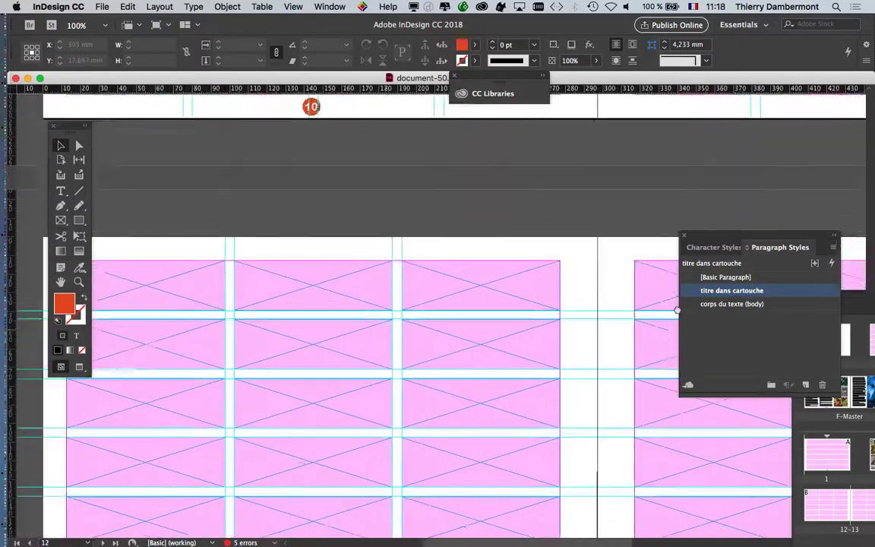
{"action": "scroll", "coordinate": [677, 309], "scroll_direction": "up", "scroll_amount": 5}
{"action": "scroll", "coordinate": [564, 380], "scroll_direction": "down", "scroll_amount": 8}
{"action": "scroll", "coordinate": [498, 175], "scroll_direction": "up", "scroll_amount": 8}
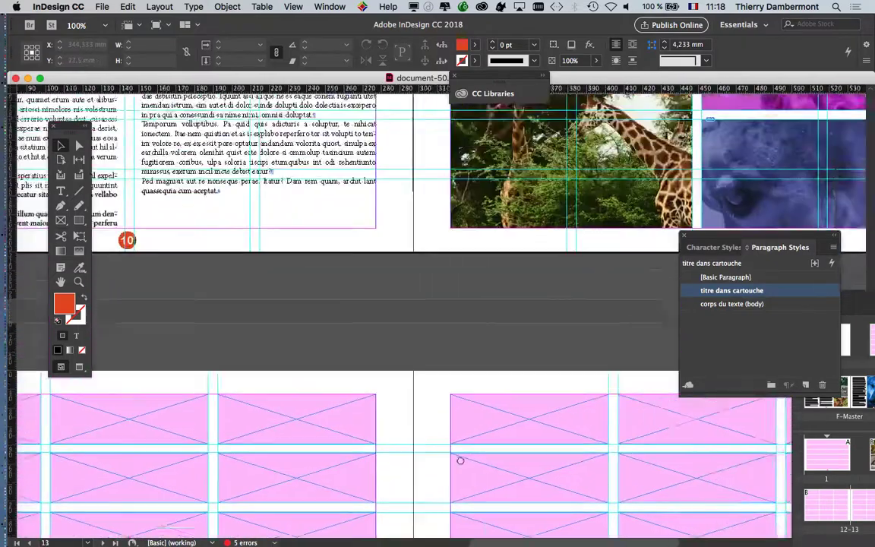
{"action": "scroll", "coordinate": [459, 460], "scroll_direction": "up", "scroll_amount": 2}
{"action": "scroll", "coordinate": [437, 460], "scroll_direction": "right", "scroll_amount": 4}
{"action": "scroll", "coordinate": [468, 439], "scroll_direction": "down", "scroll_amount": 1}
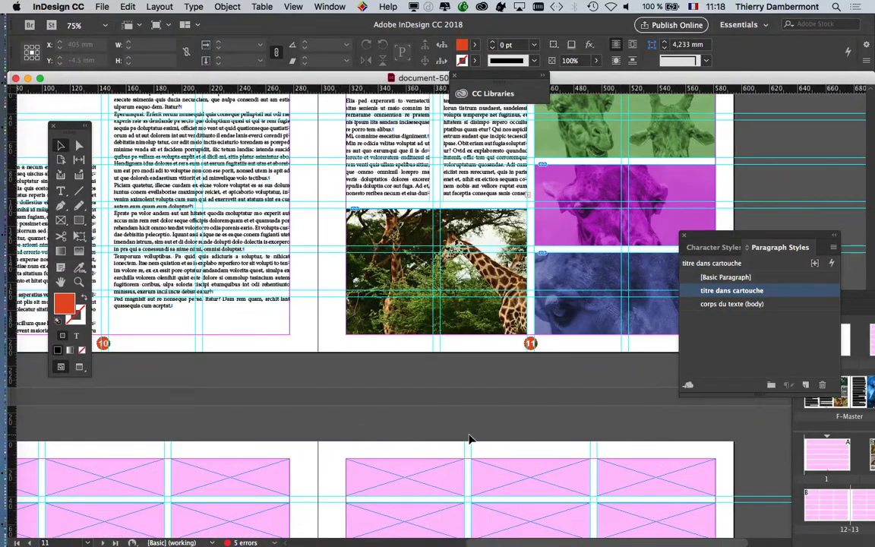